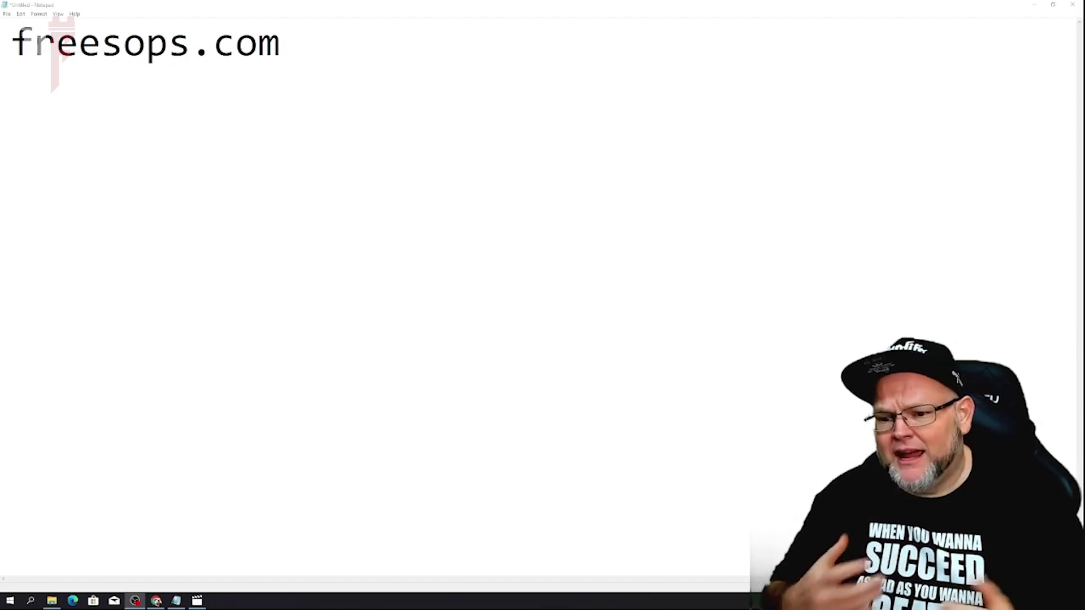
Step: Minimize the Notepad note to reveal the Granting Access to Google Analytics title slide
{"action": "left_click", "coordinate": [1034, 6]}
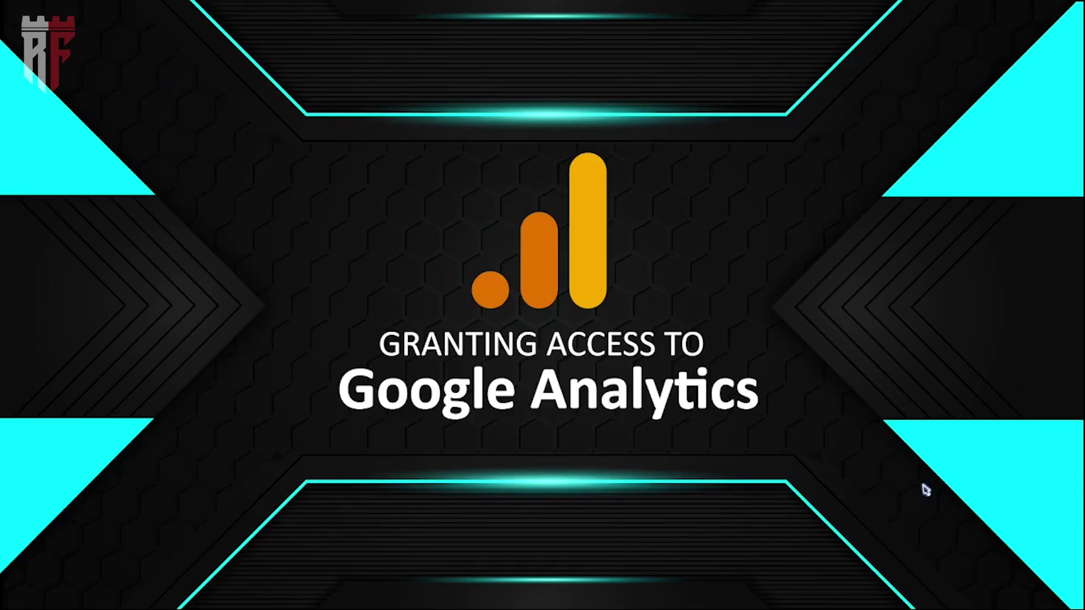
Step: Advance through the GOAL, expected result and Requirements slides to The Importance slide
{"action": "key", "text": "Right"}
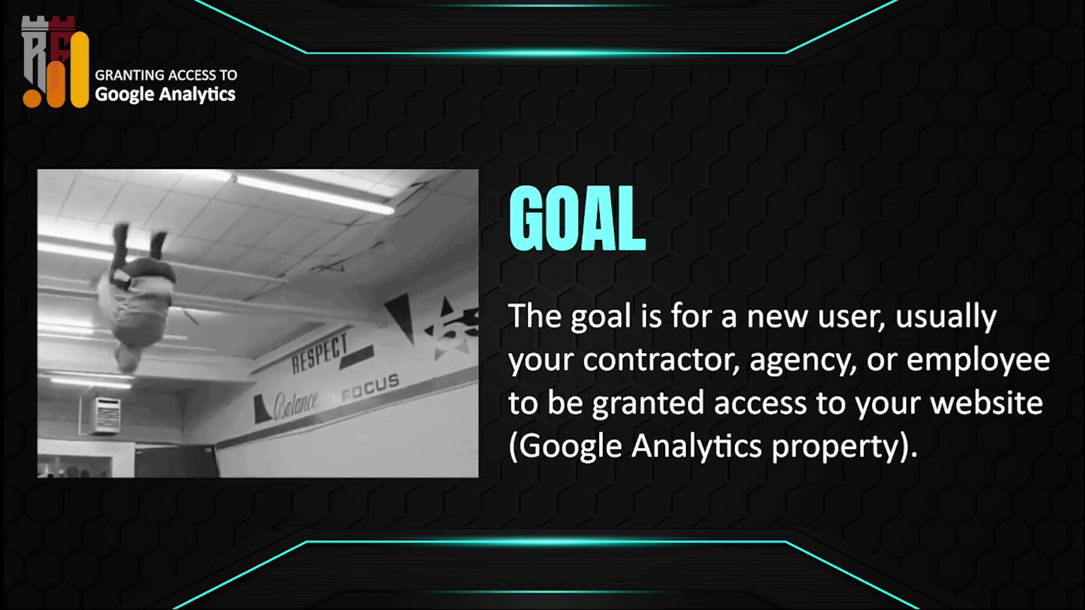
{"action": "left_click", "coordinate": [996, 571]}
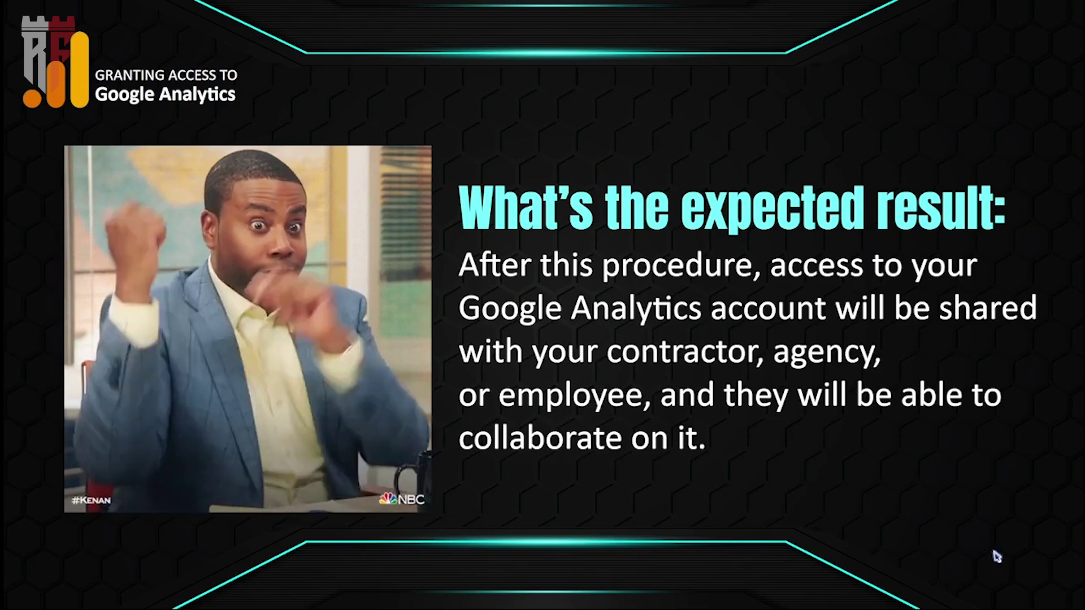
{"action": "left_click", "coordinate": [1022, 522]}
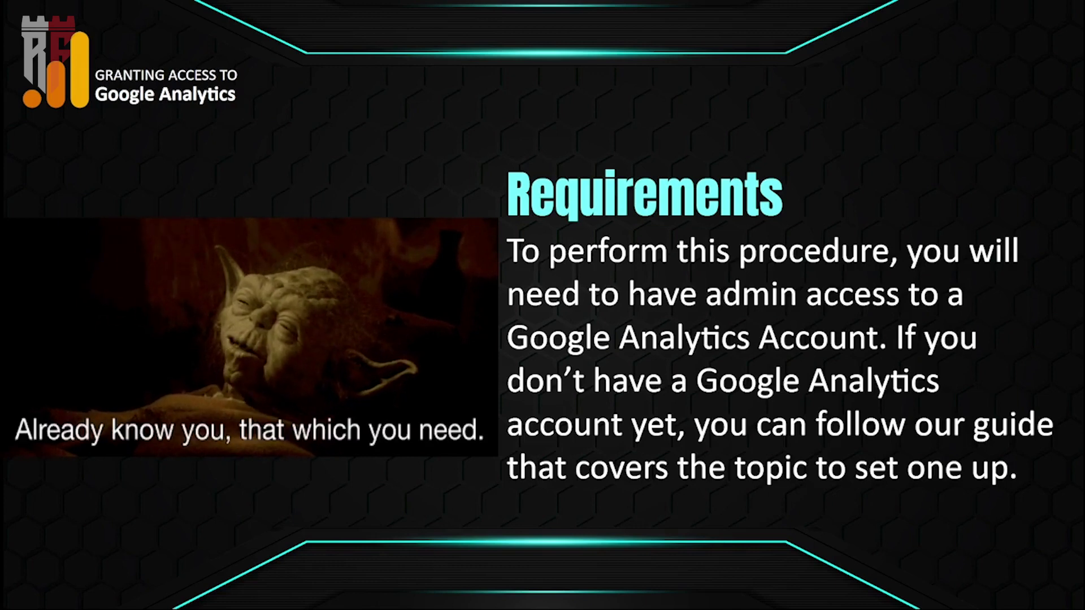
{"action": "mouse_move", "coordinate": [116, 594]}
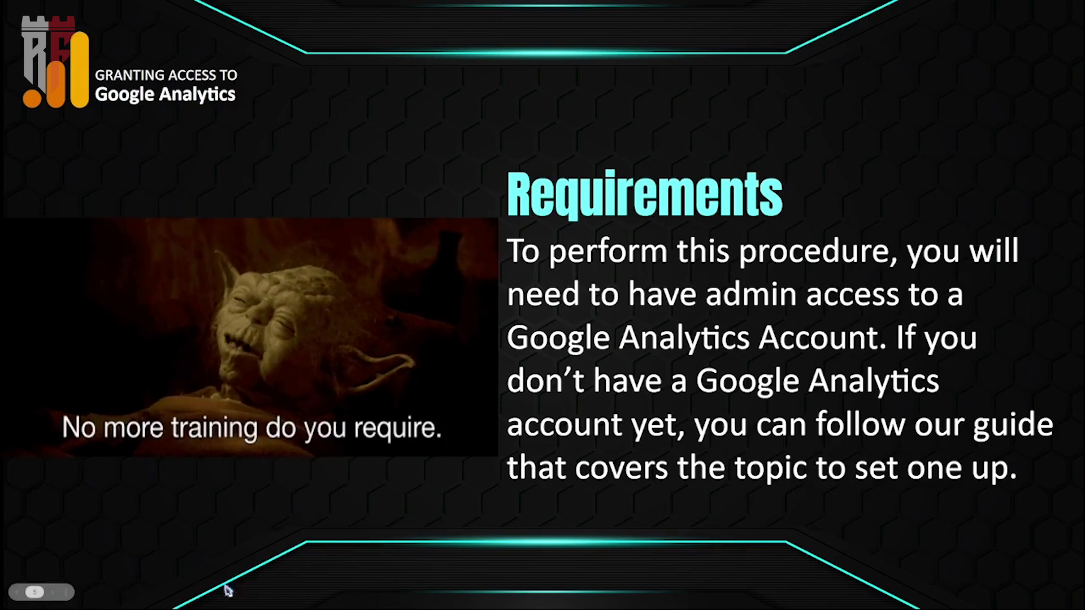
{"action": "left_click", "coordinate": [982, 560]}
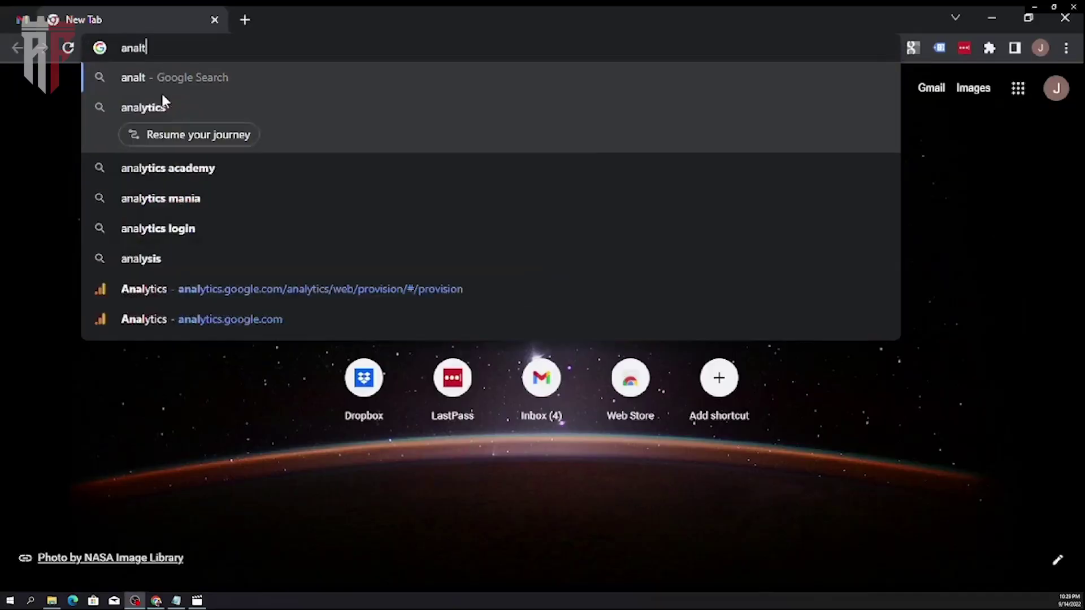
Step: Correct the address to analytics.google.com and load the Google Analytics Home page
{"action": "key", "text": "BackSpace"}
{"action": "type", "text": "y"}
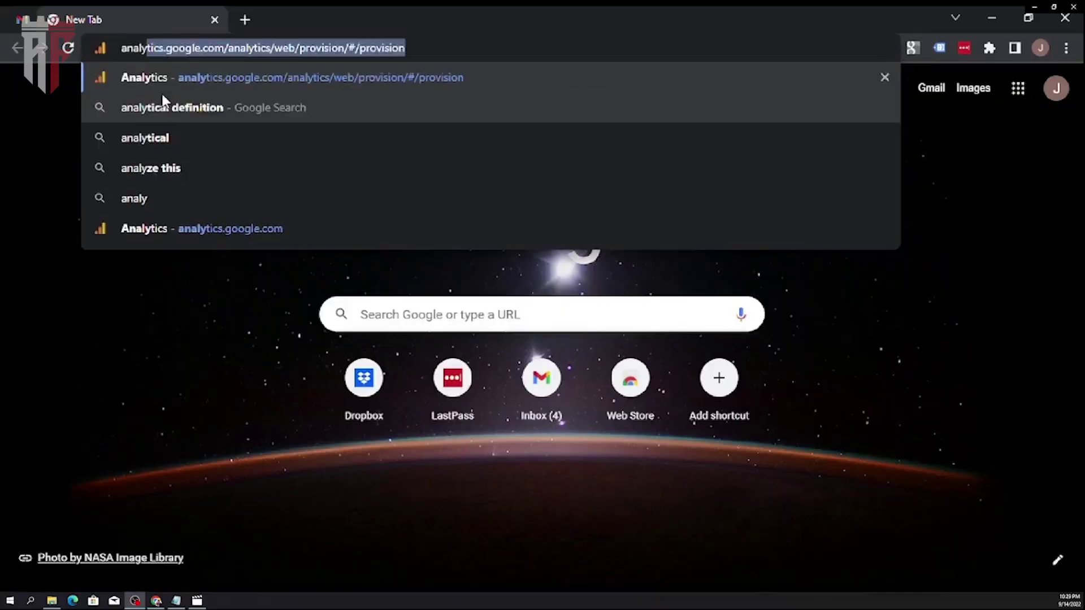
{"action": "type", "text": "tics.google.co"}
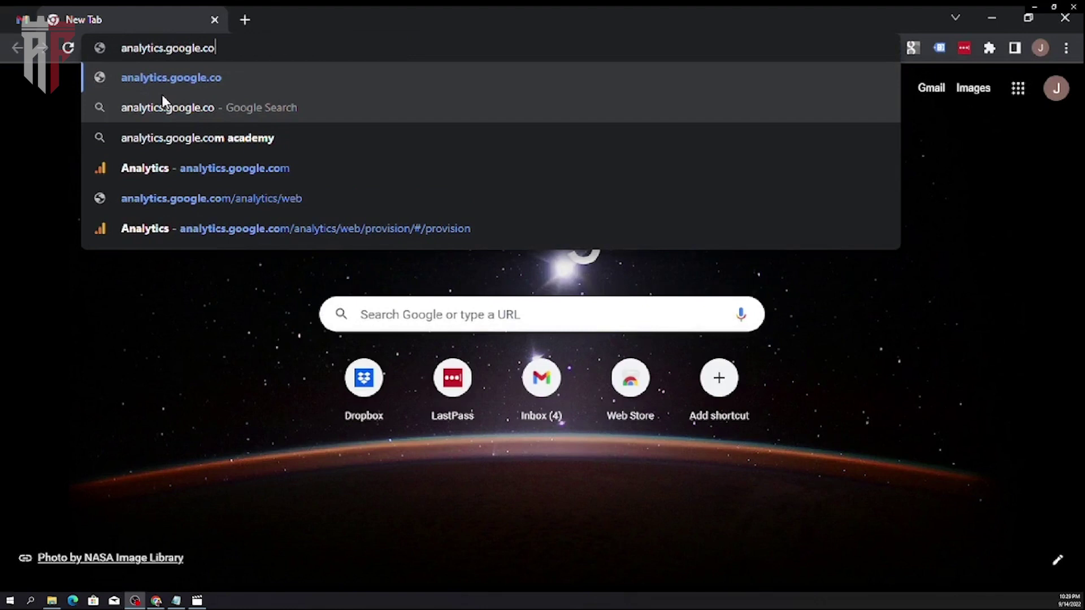
{"action": "type", "text": "m"}
{"action": "key", "text": "Return"}
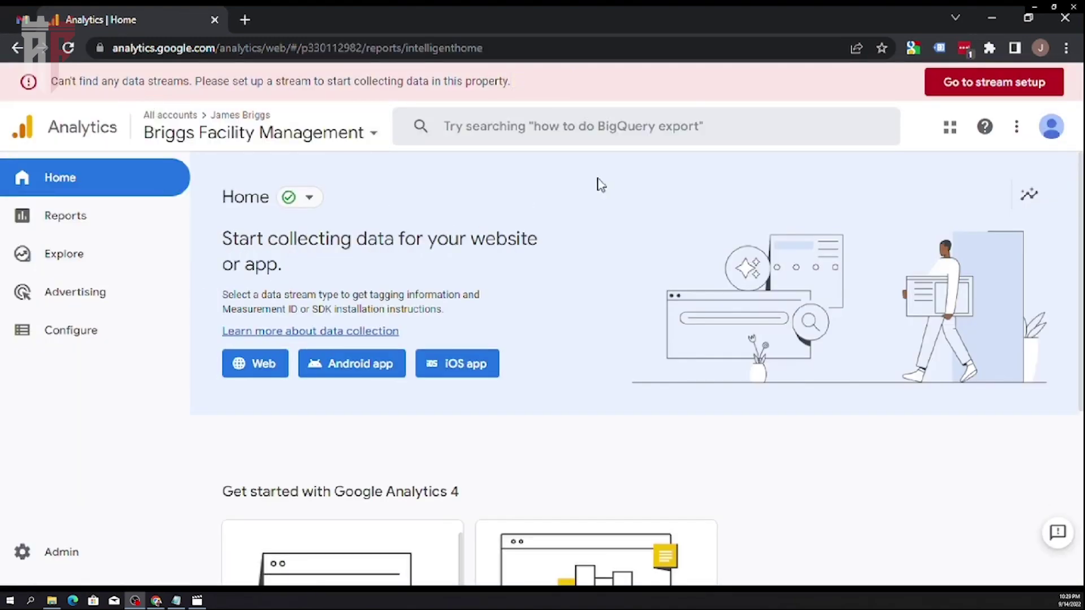
Step: Check the signed-in account details, then go to the Admin settings page
{"action": "left_click", "coordinate": [1064, 135]}
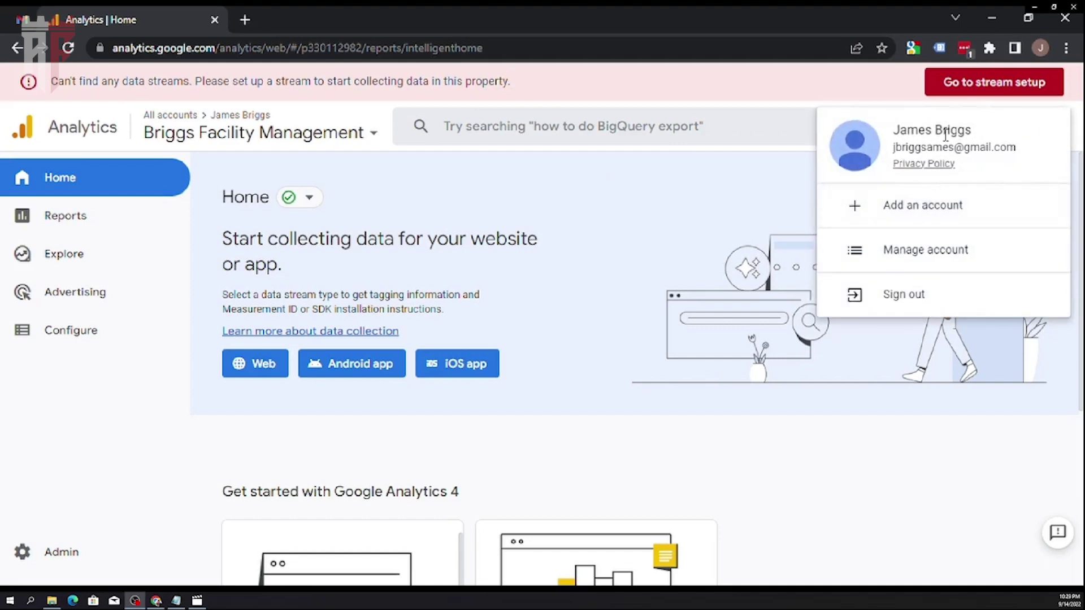
{"action": "left_click", "coordinate": [770, 195]}
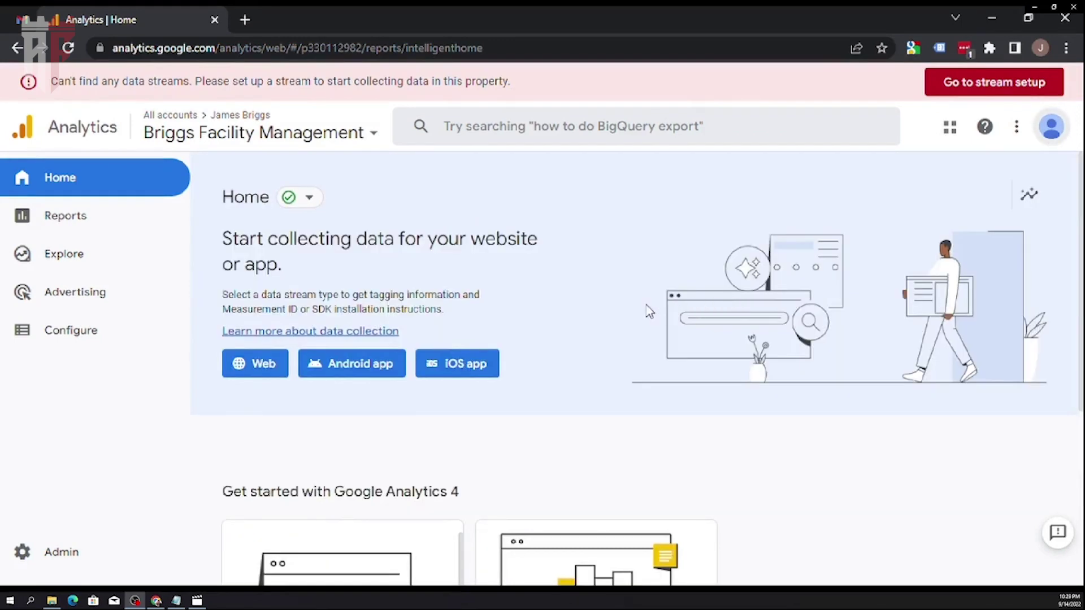
{"action": "scroll", "coordinate": [647, 312], "scroll_direction": "down", "scroll_amount": 2}
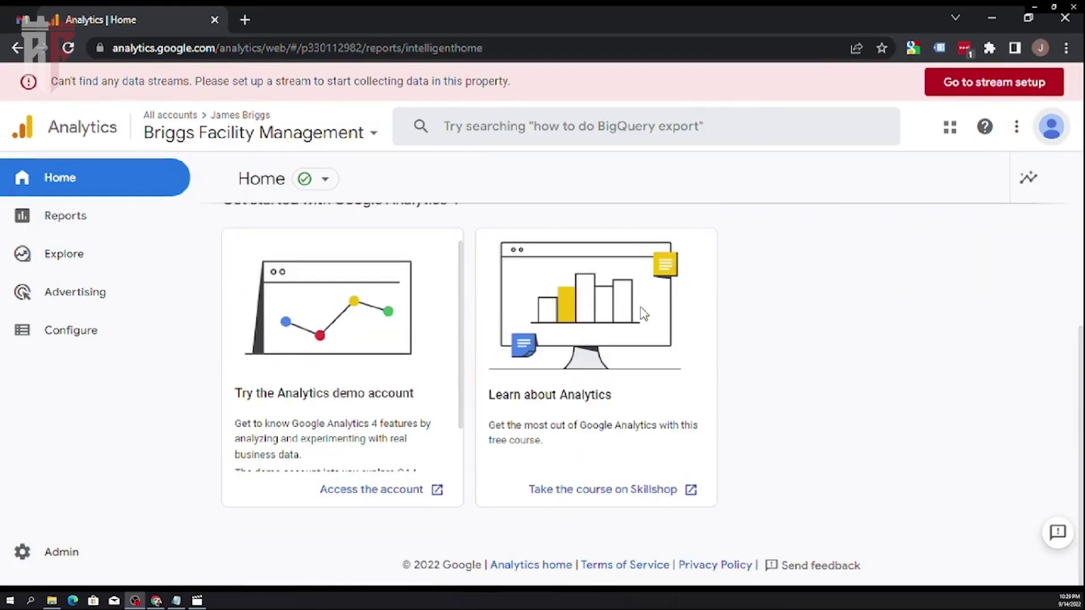
{"action": "scroll", "coordinate": [641, 316], "scroll_direction": "up", "scroll_amount": 5}
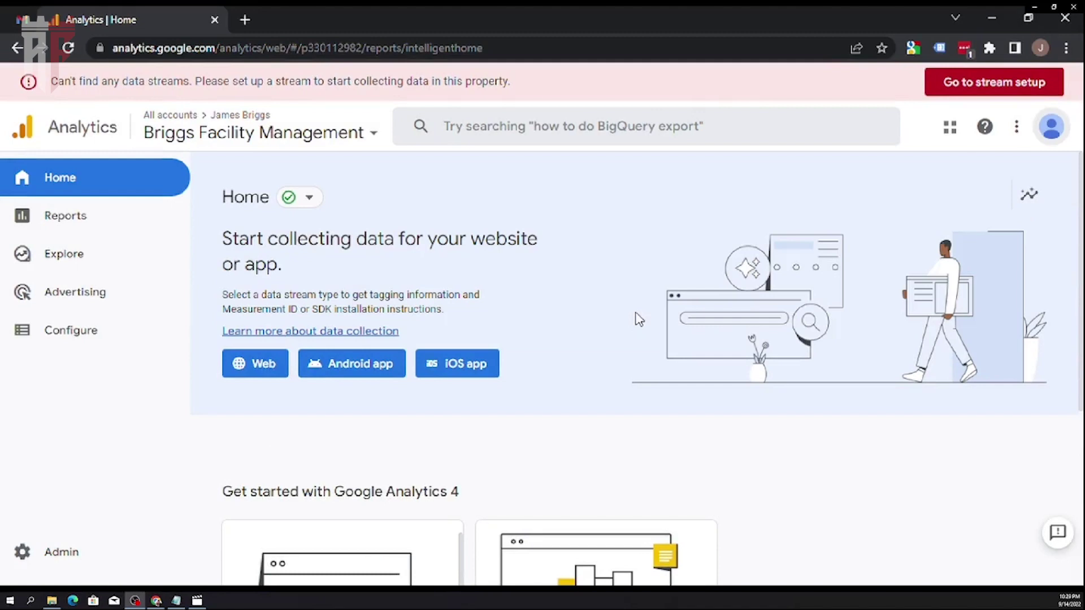
{"action": "left_click", "coordinate": [72, 559]}
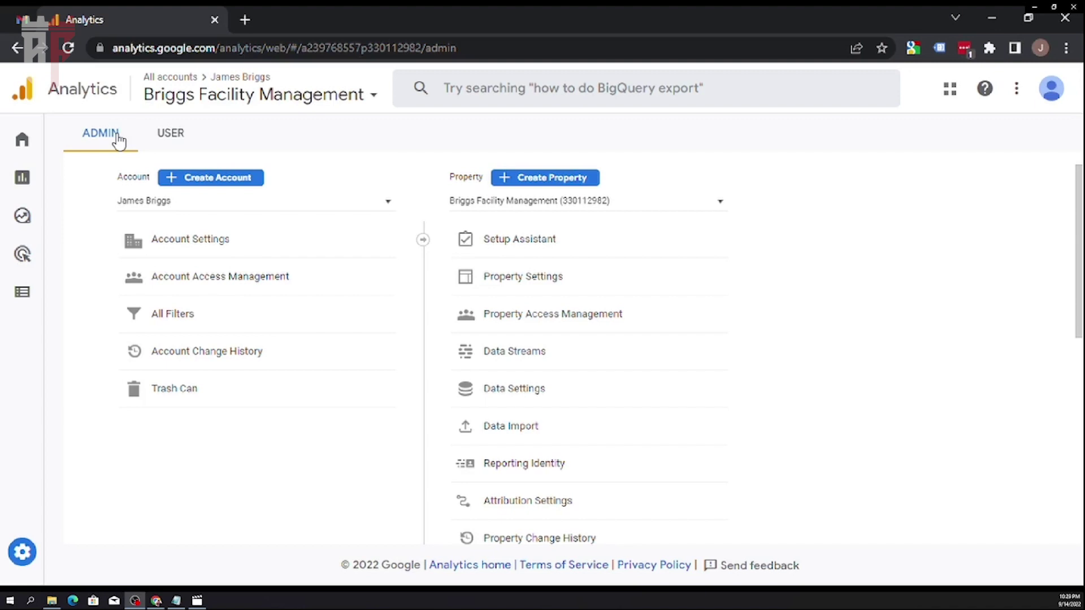
Step: Open Property Access Management and start adding users via the + menu's Add users option
{"action": "left_click", "coordinate": [565, 318]}
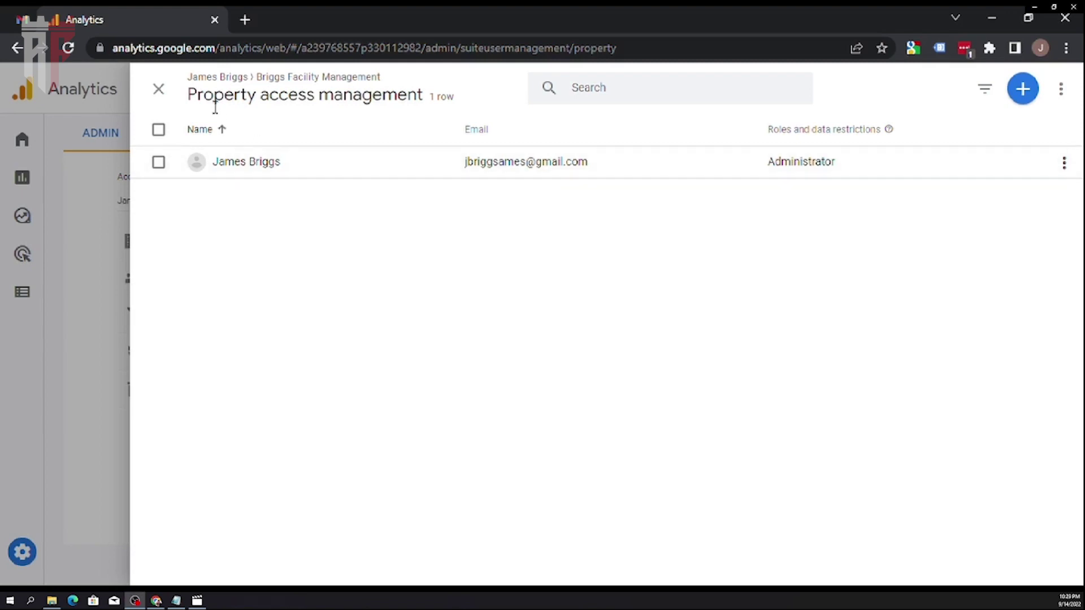
{"action": "left_click", "coordinate": [1024, 96]}
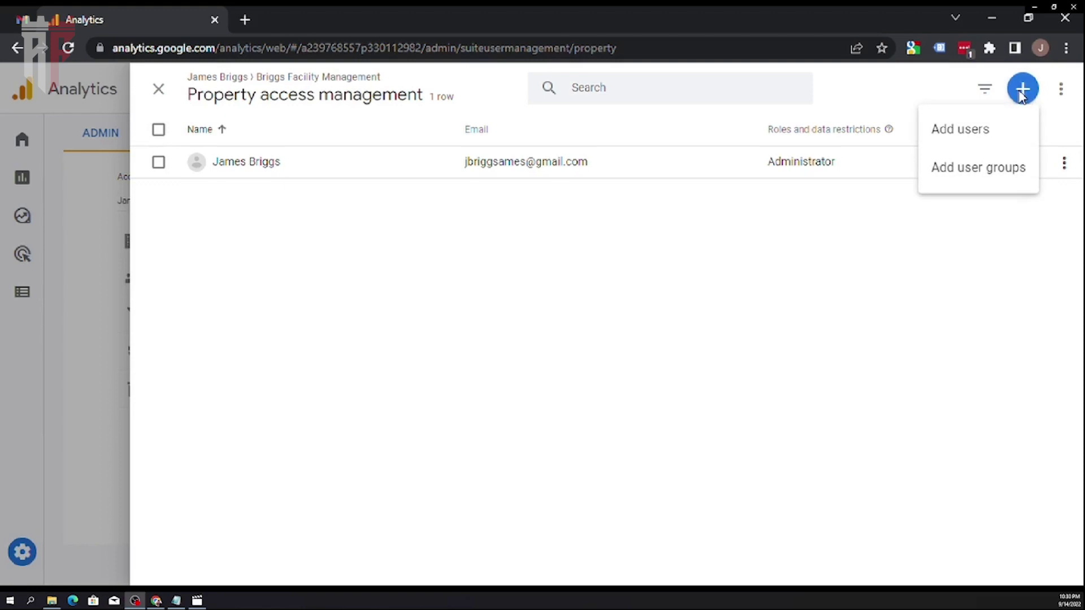
{"action": "left_click", "coordinate": [988, 131]}
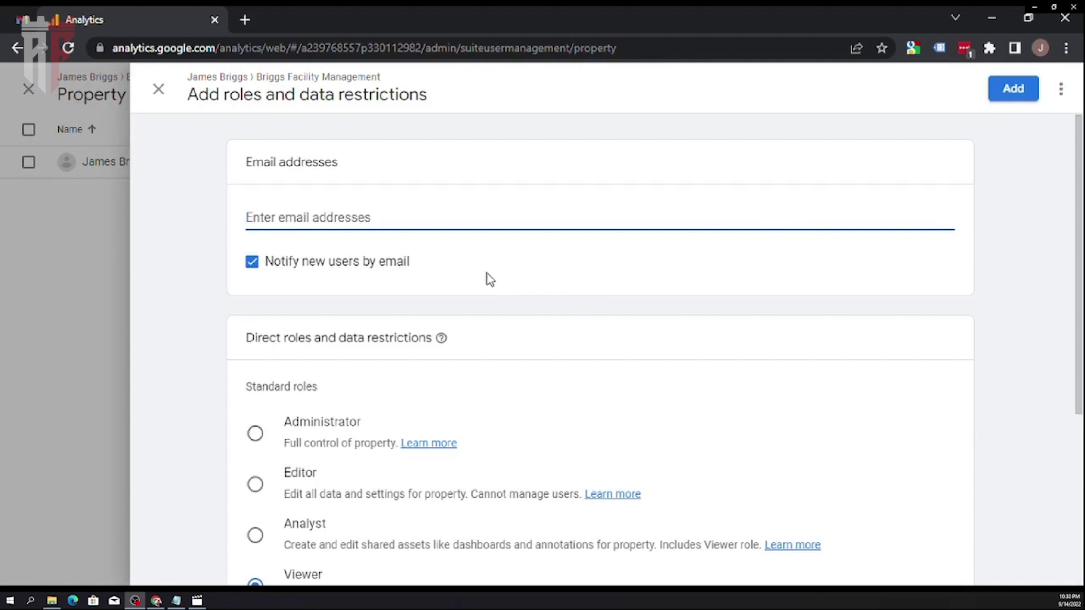
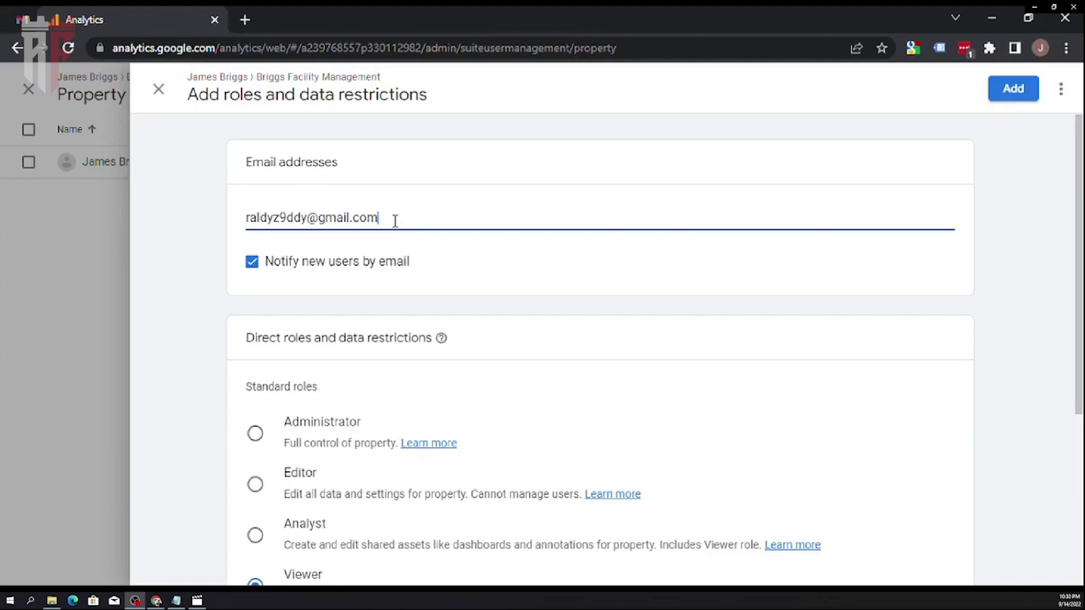
Step: Enter the new user's Gmail address, keeping Notify new users by email switched on
{"action": "key", "text": "Return"}
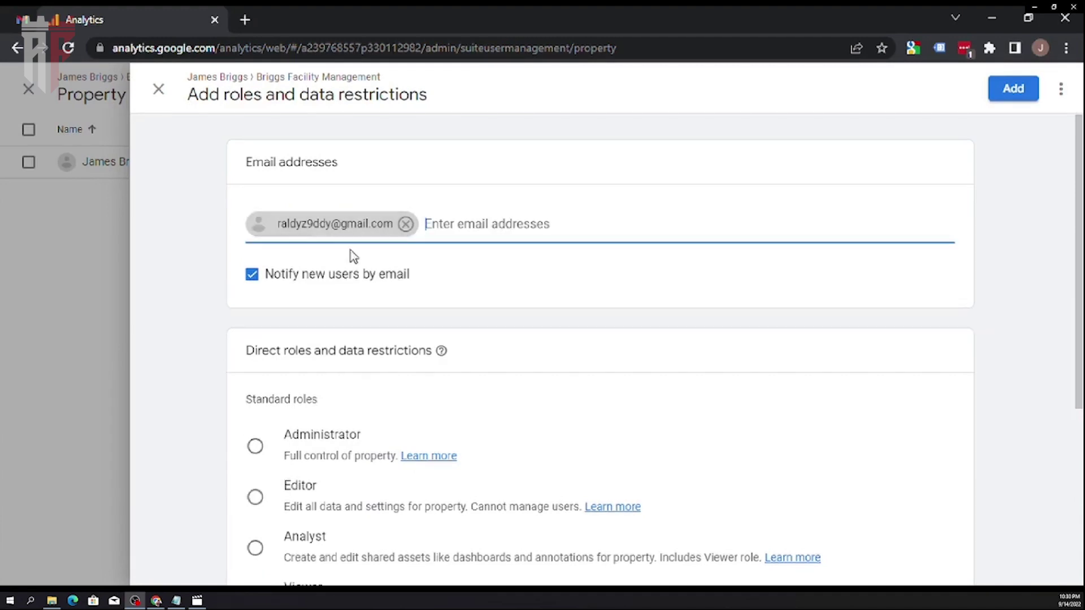
{"action": "left_click", "coordinate": [399, 280]}
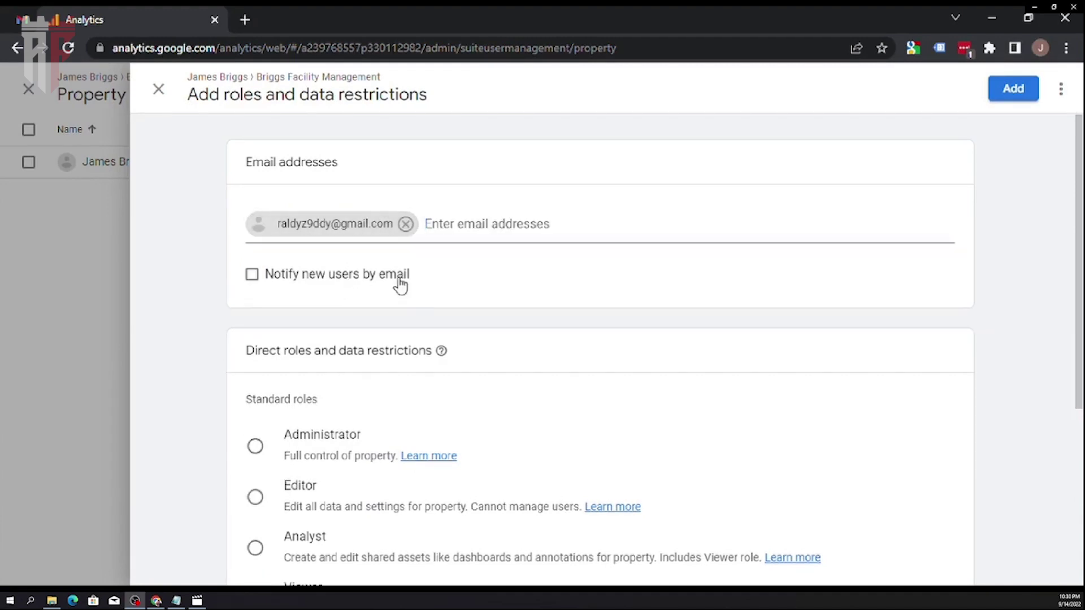
{"action": "left_click", "coordinate": [400, 284]}
Step: Select the Administrator standard role for the new user
{"action": "scroll", "coordinate": [399, 371], "scroll_direction": "down", "scroll_amount": 3}
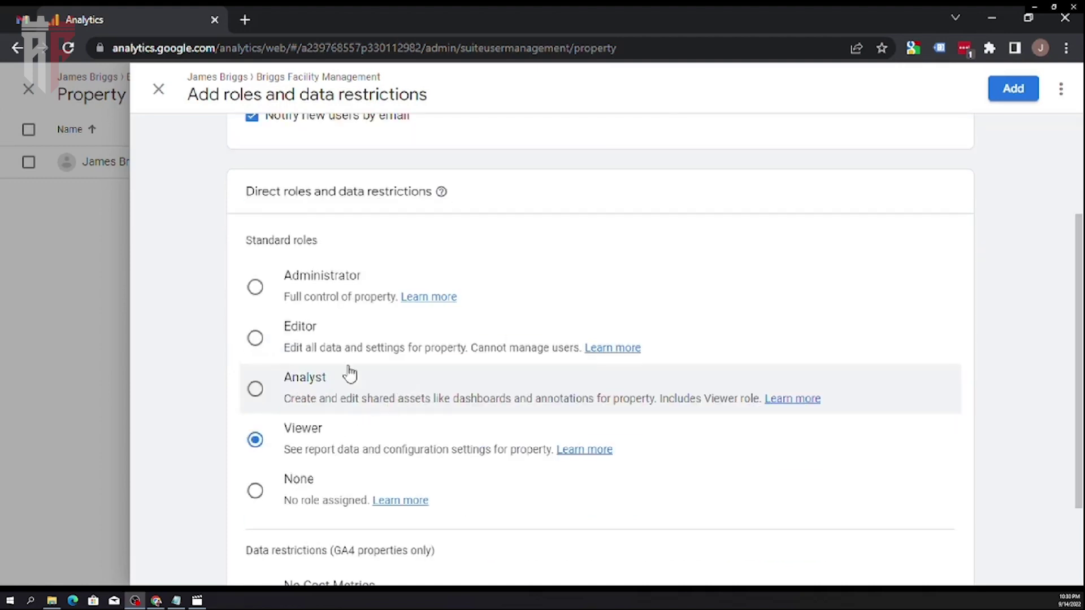
{"action": "left_click", "coordinate": [335, 291]}
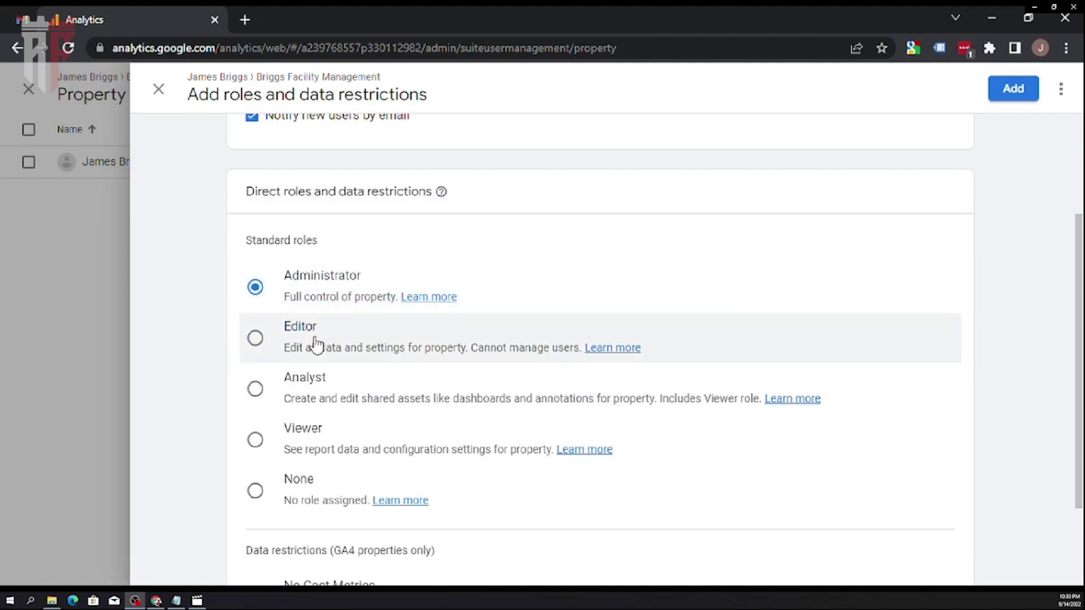
{"action": "left_click", "coordinate": [316, 343]}
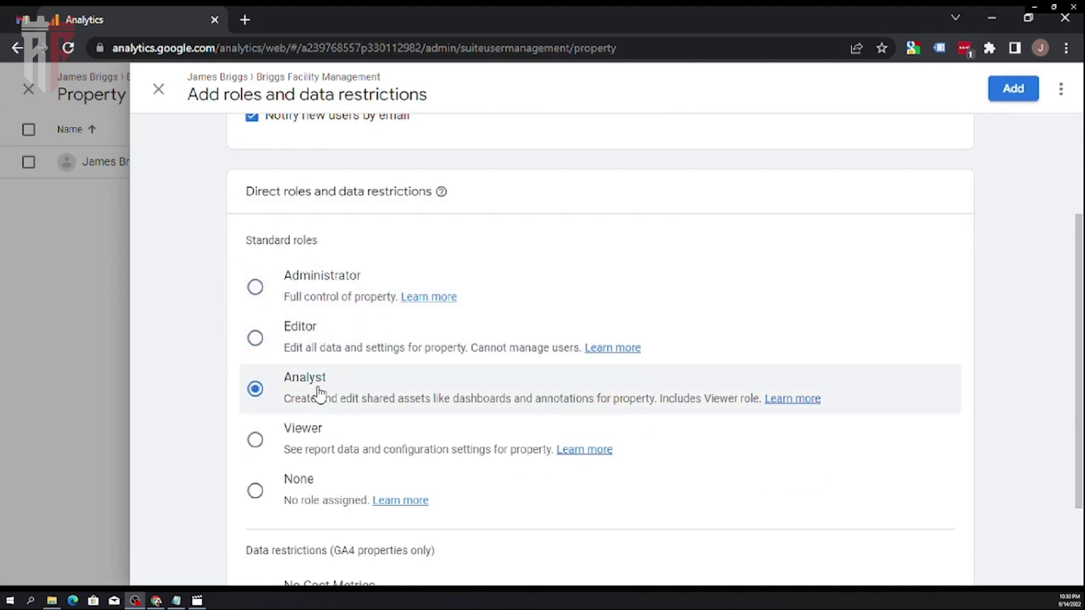
{"action": "left_click", "coordinate": [320, 436]}
{"action": "left_click", "coordinate": [294, 295]}
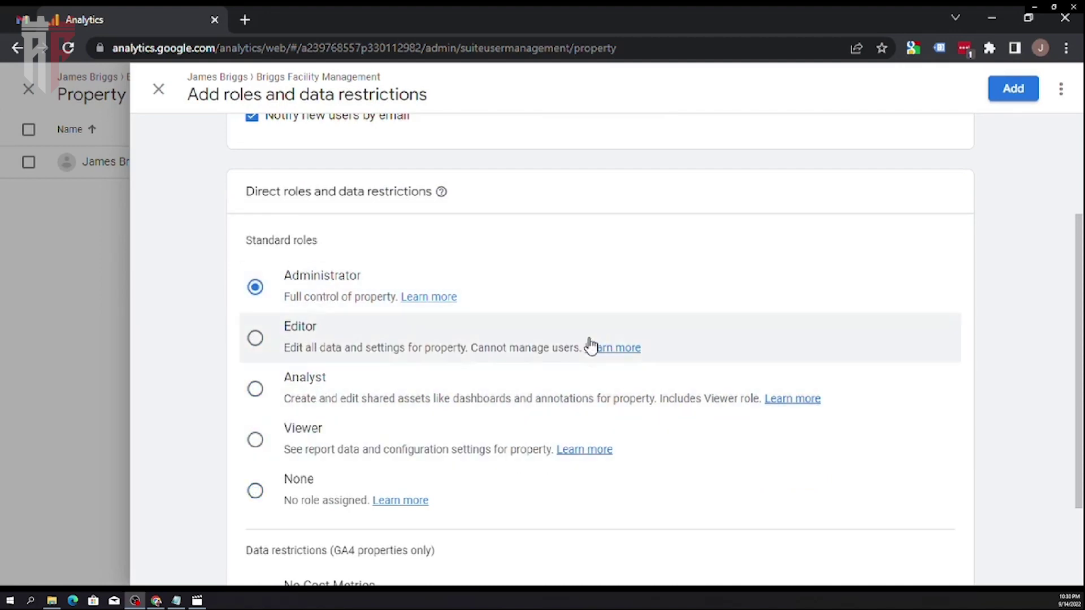
Step: Submit the access grant with the Add button
{"action": "scroll", "coordinate": [477, 310], "scroll_direction": "down", "scroll_amount": 2}
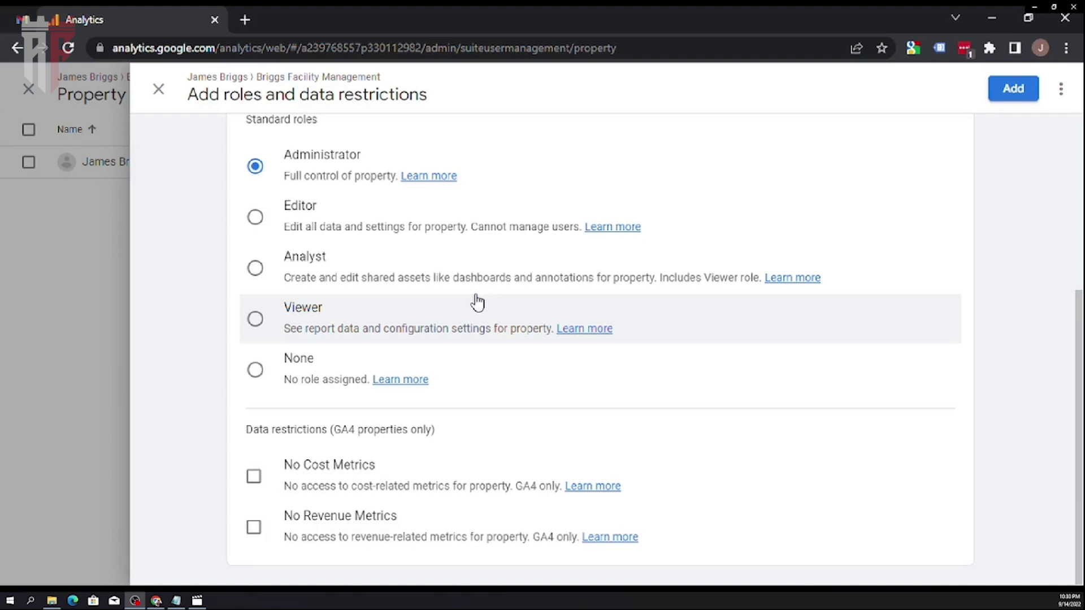
{"action": "scroll", "coordinate": [477, 304], "scroll_direction": "up", "scroll_amount": 5}
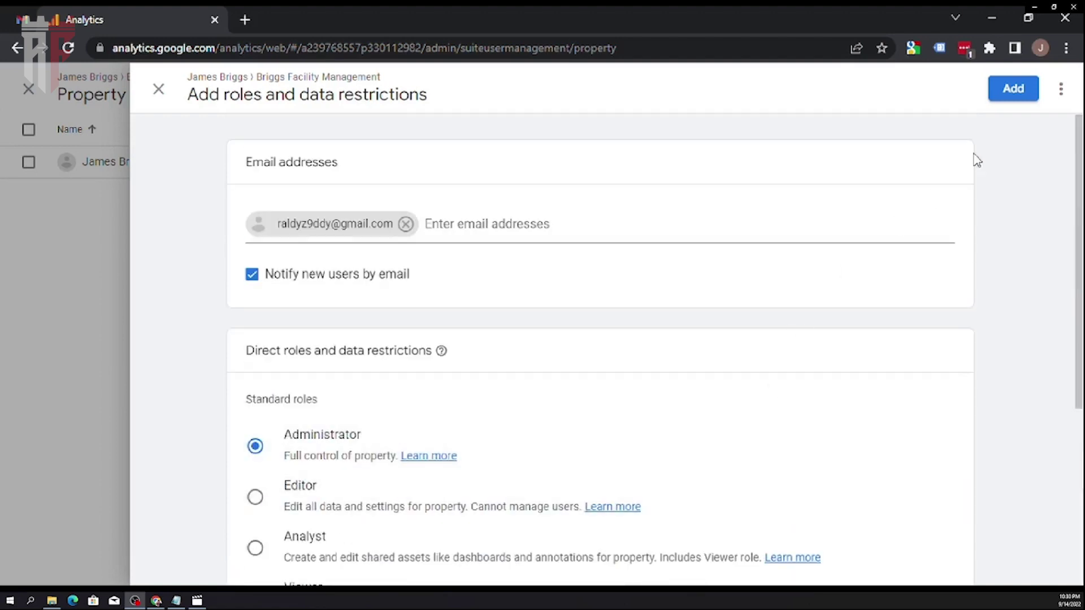
{"action": "left_click", "coordinate": [1004, 96]}
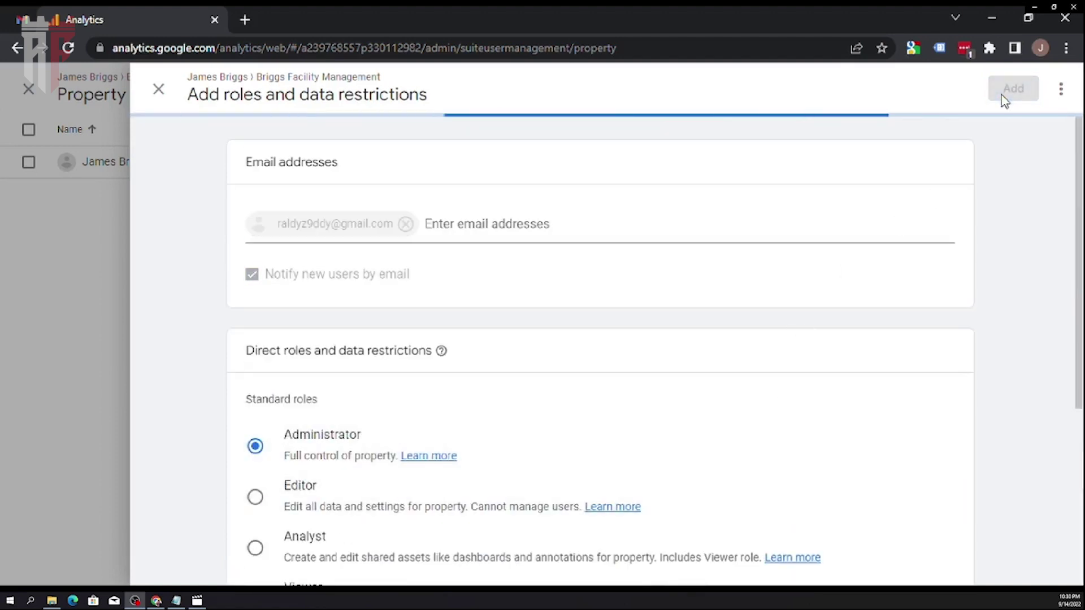